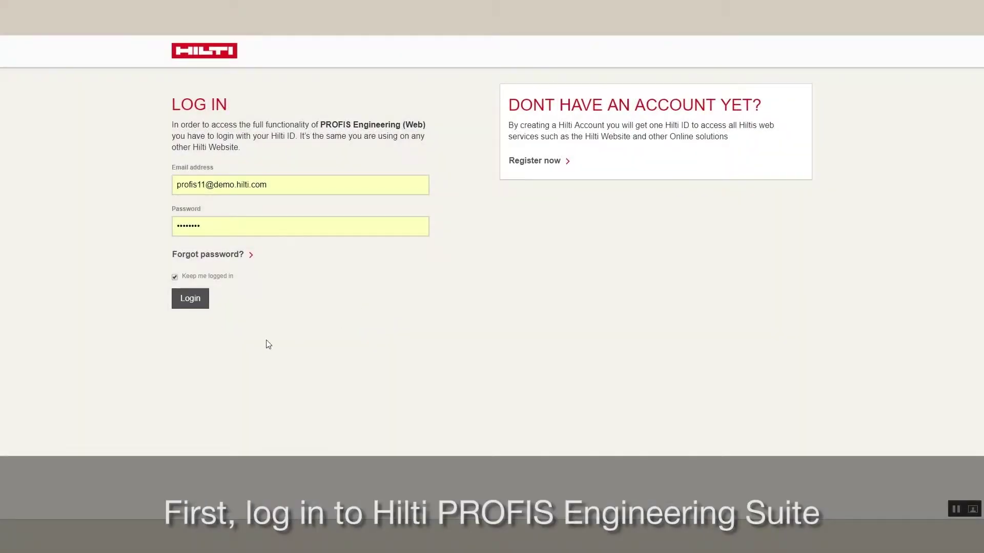
- Sign in and start a new concrete-over-metal-deck design with the 3 7/8 W Deck model
click(200, 307)
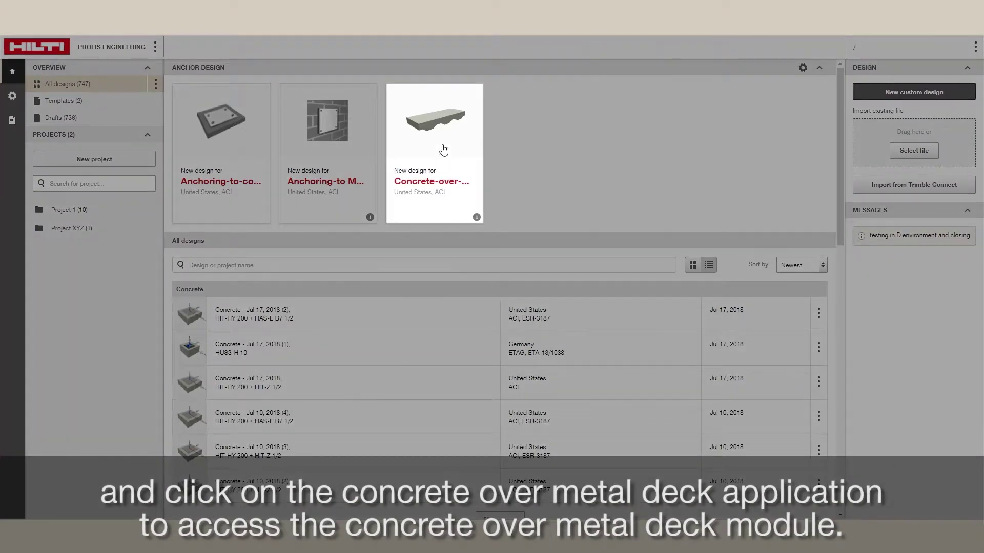
click(443, 148)
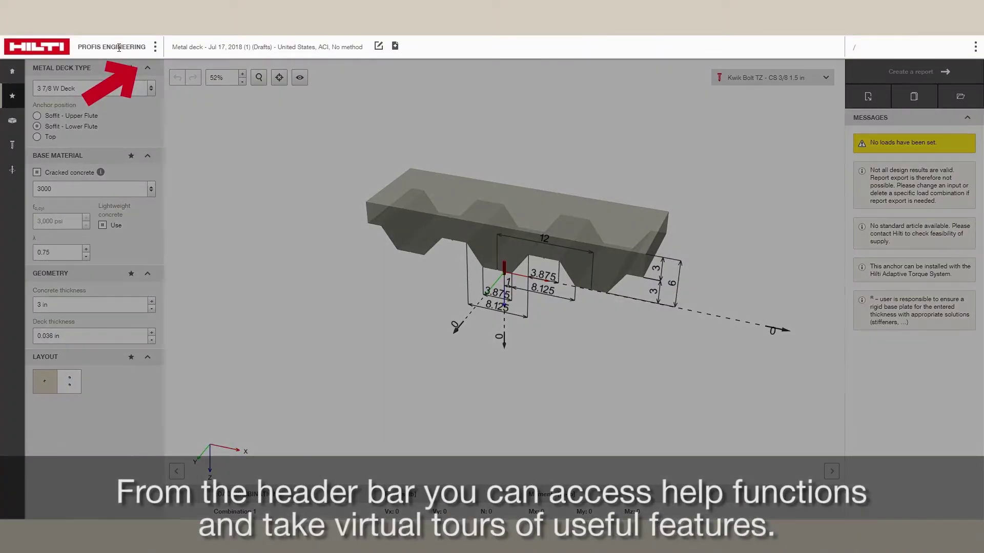
click(155, 47)
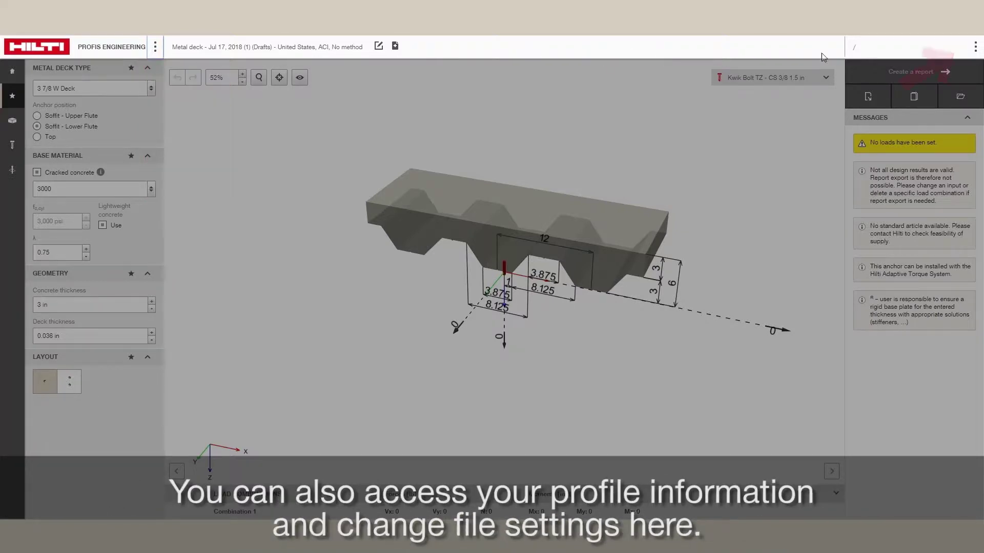
click(975, 47)
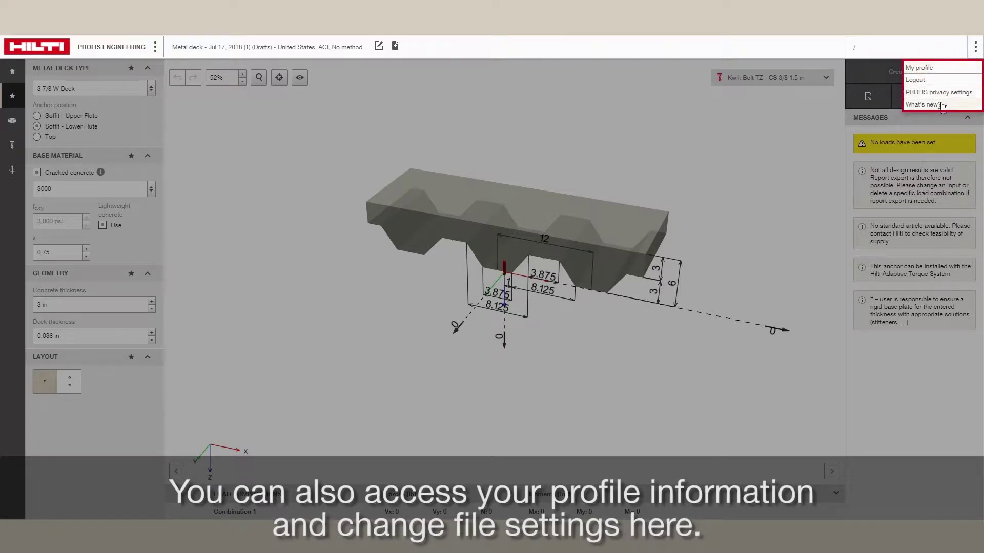
click(378, 48)
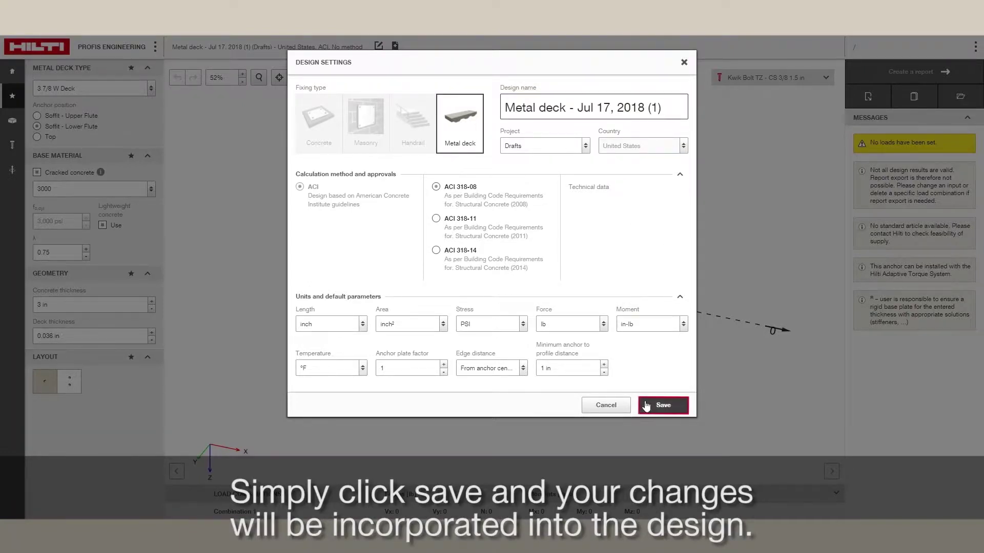
click(662, 406)
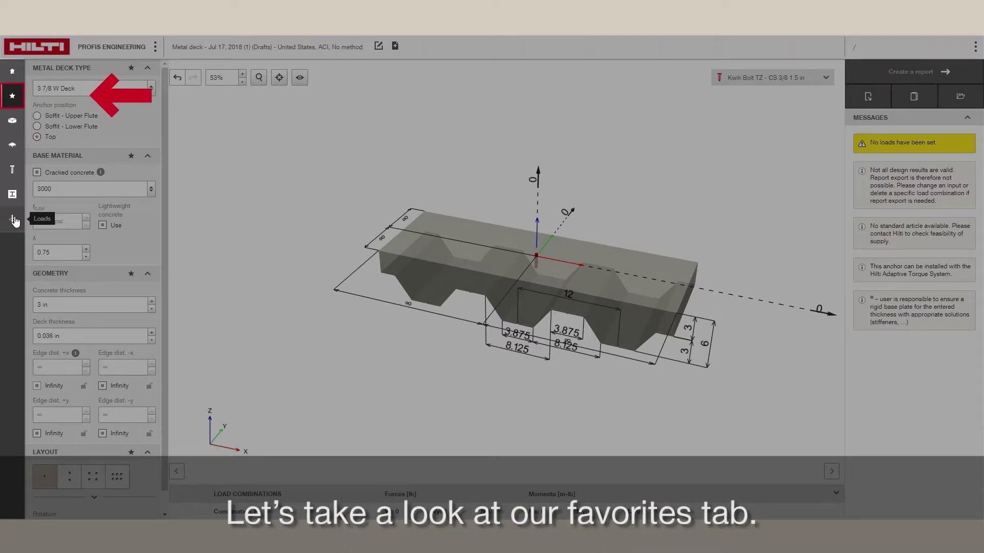
click(12, 95)
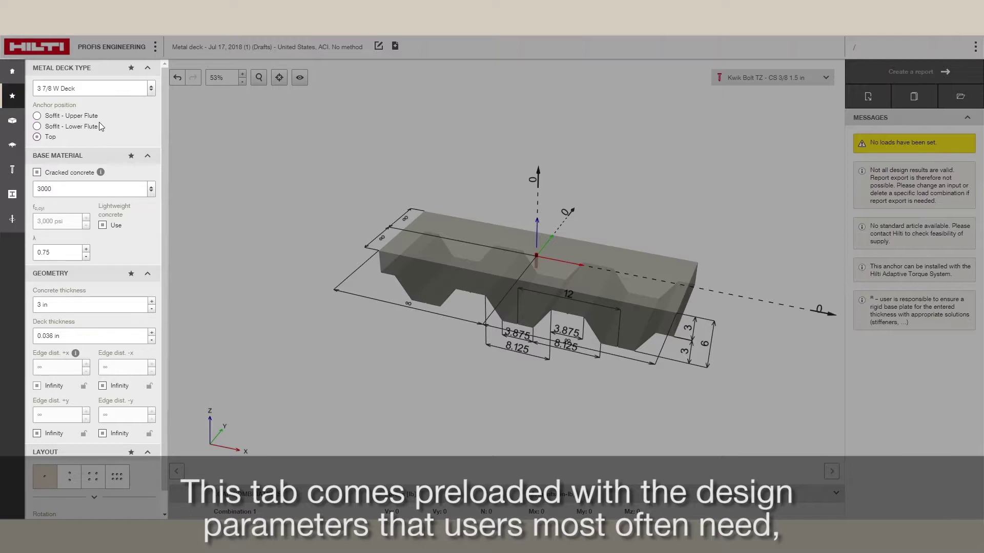
scroll(107, 197, down, 1)
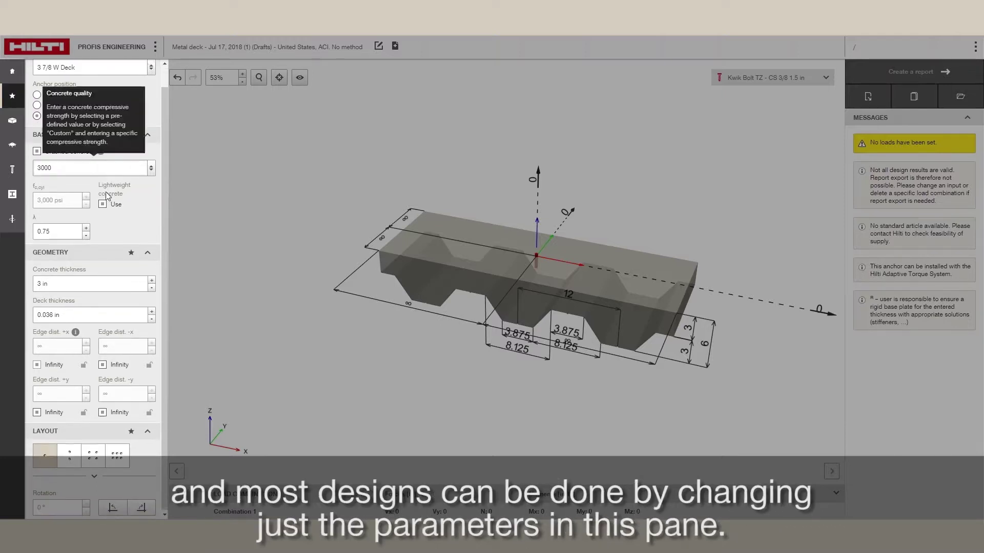
scroll(118, 226, up, 1)
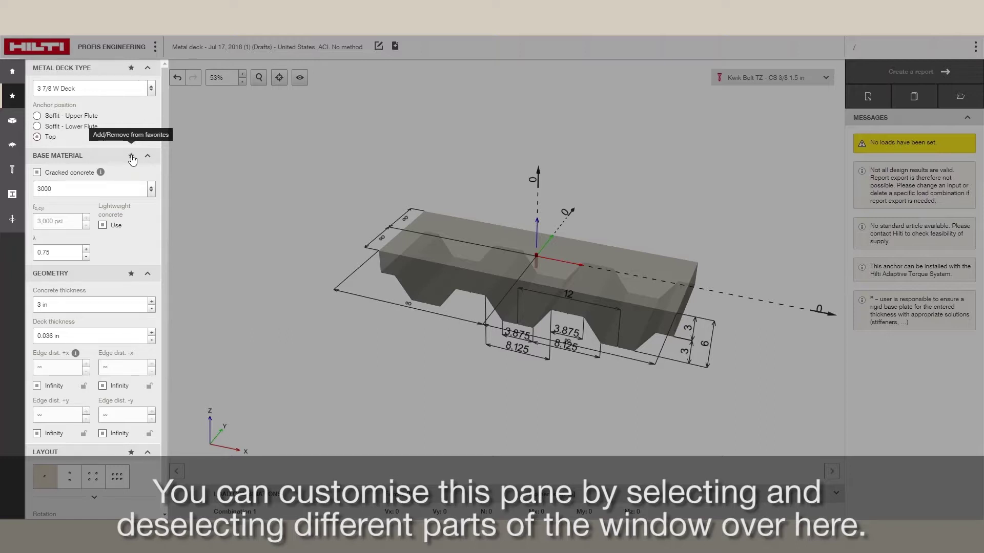
- In the base material settings, set the anchor position to Soffit - Lower Flute
click(13, 123)
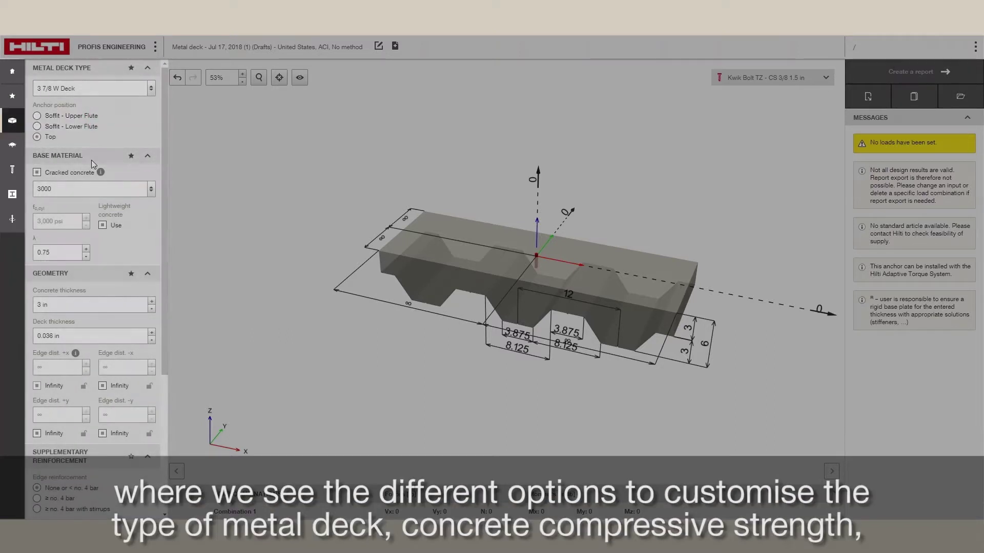
click(38, 117)
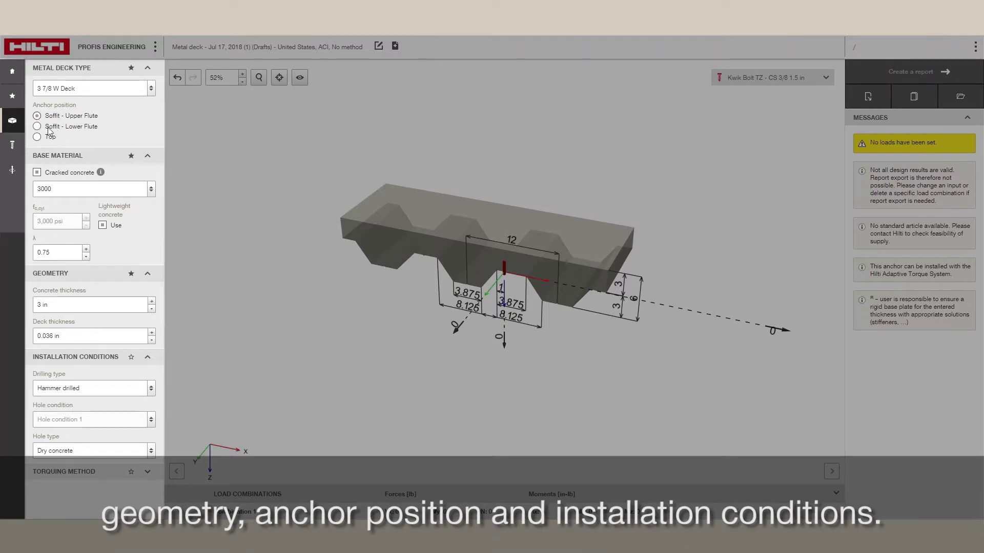
click(51, 128)
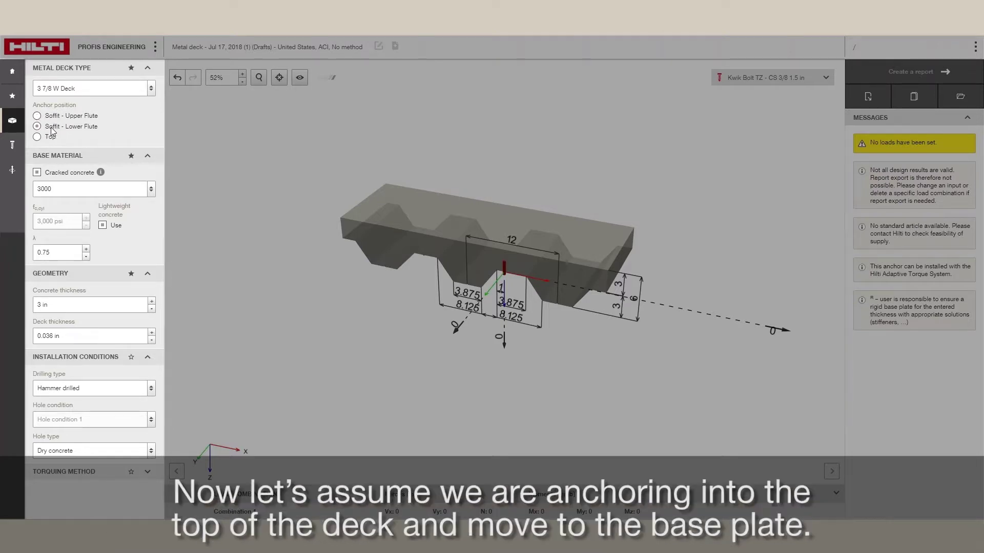
- Set the anchor position to Top and bring up the anchor plate settings
click(37, 138)
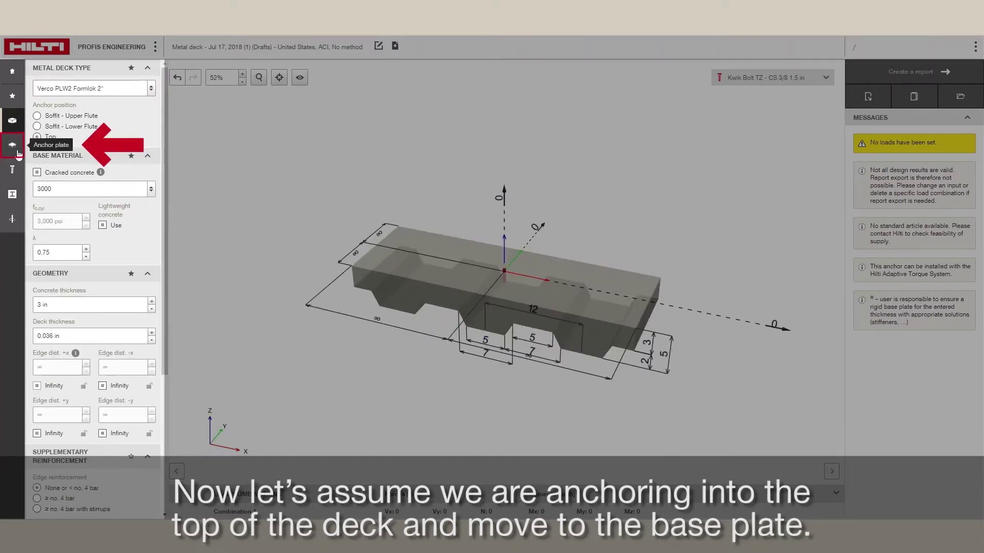
click(15, 149)
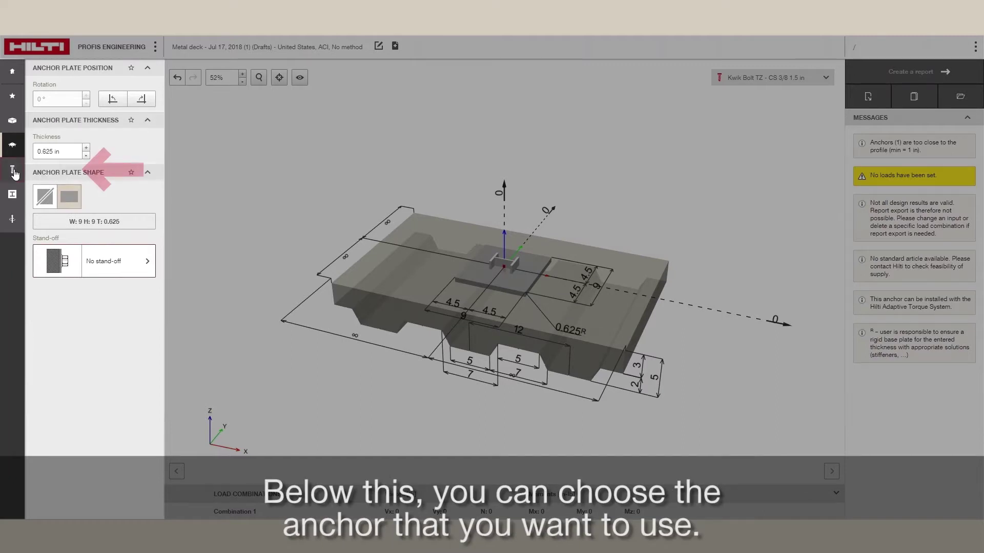
- Browse the anchor family catalogue and close it, keeping Kwik Bolt TZ - CS 3/8
click(13, 171)
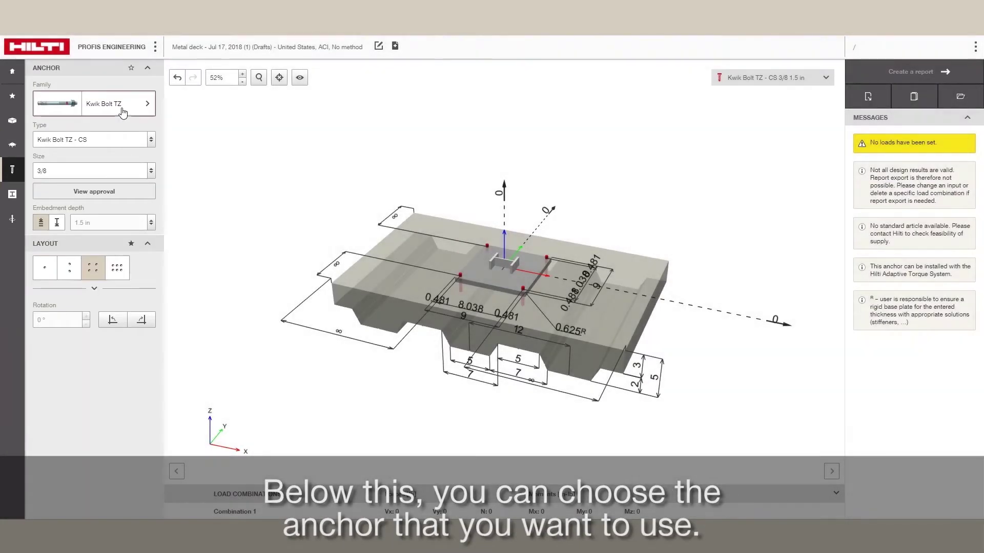
click(150, 112)
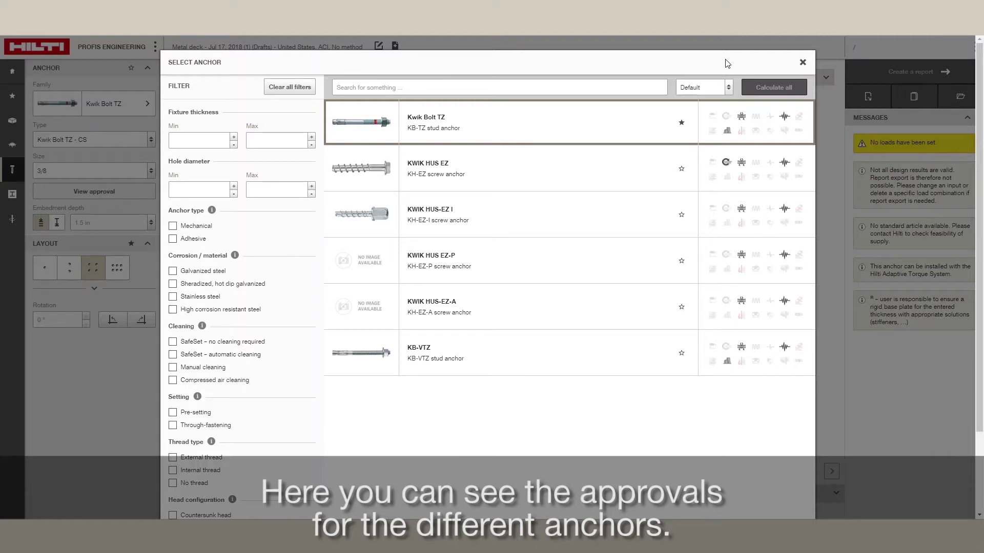
click(802, 62)
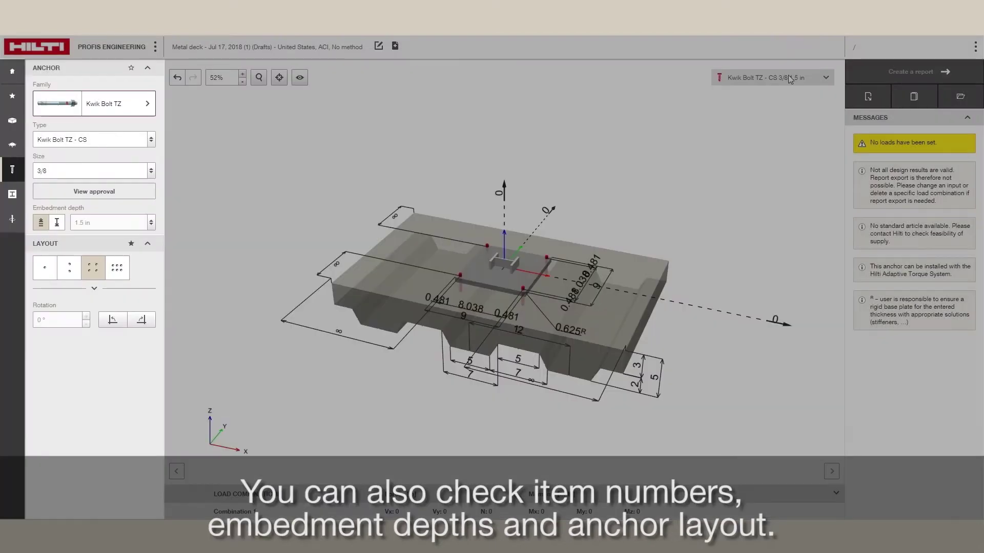
- Change the profile shape to Rectangular HSS (HSS2X1X.125) and show the load settings
click(13, 195)
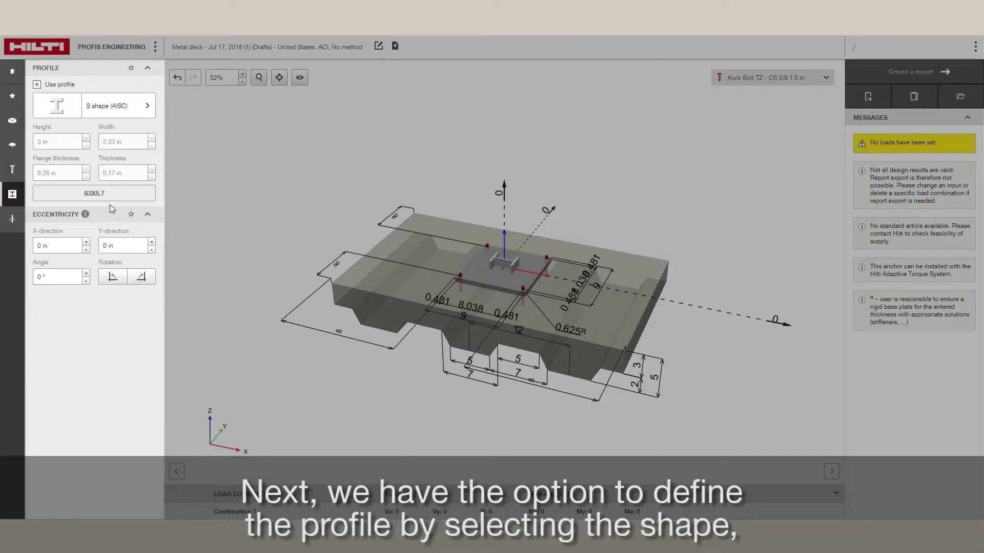
click(112, 109)
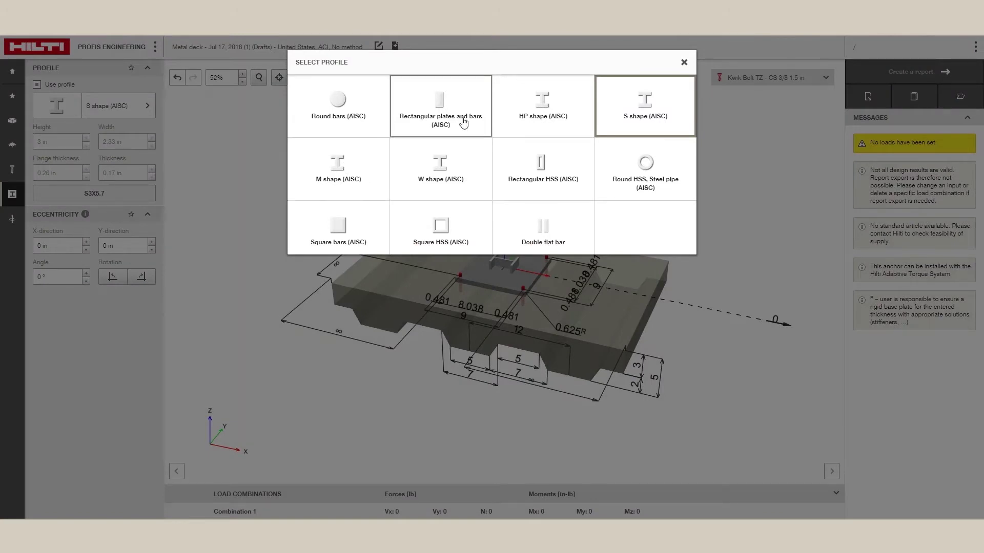
click(532, 179)
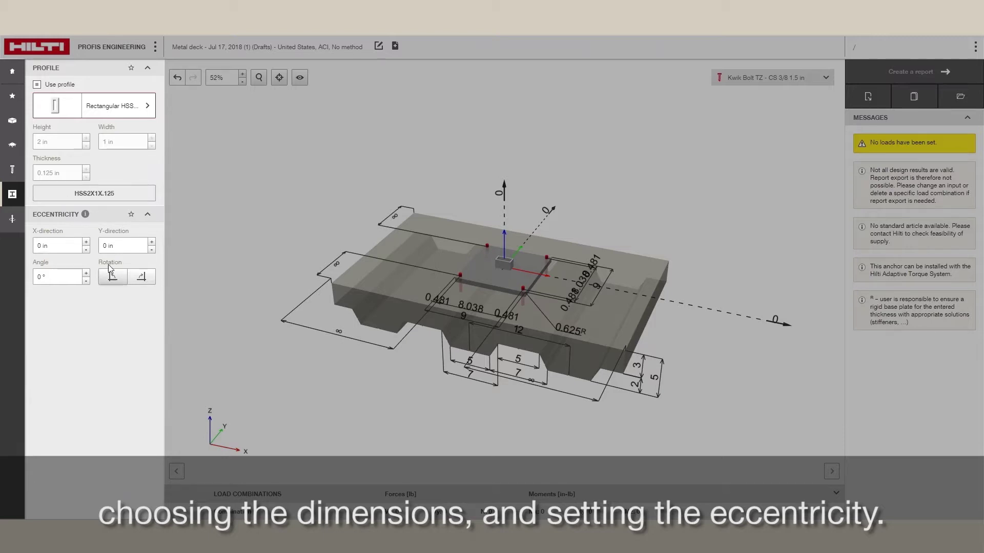
click(12, 220)
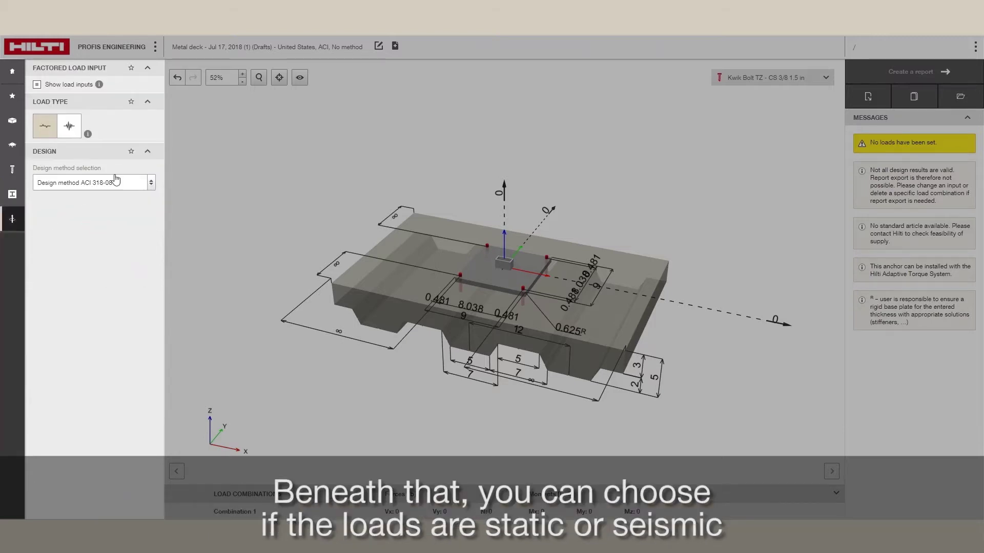
- Switch the Load Type to seismic
click(67, 135)
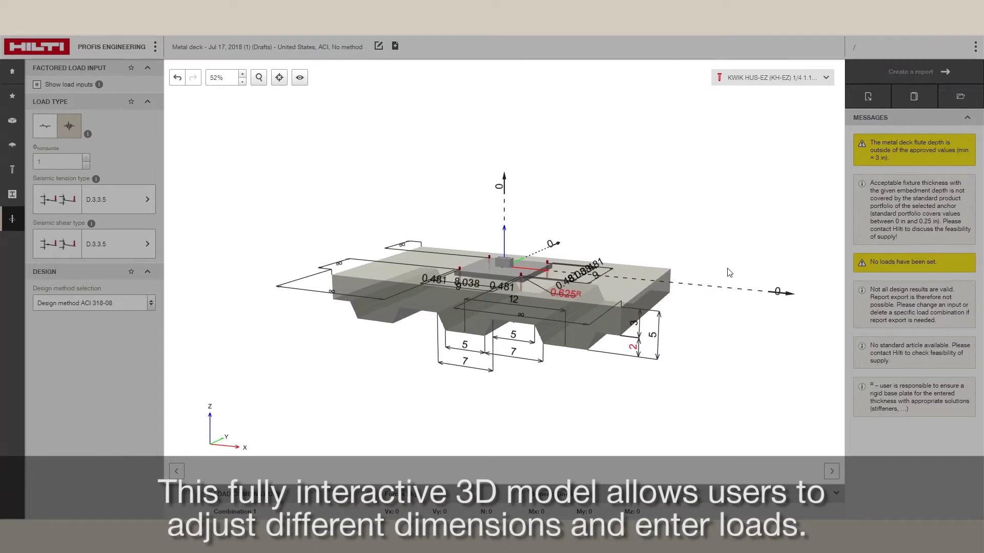
- Enter a 500 lb vertical load on the plate's vertical-axis label
click(500, 188)
text(500)
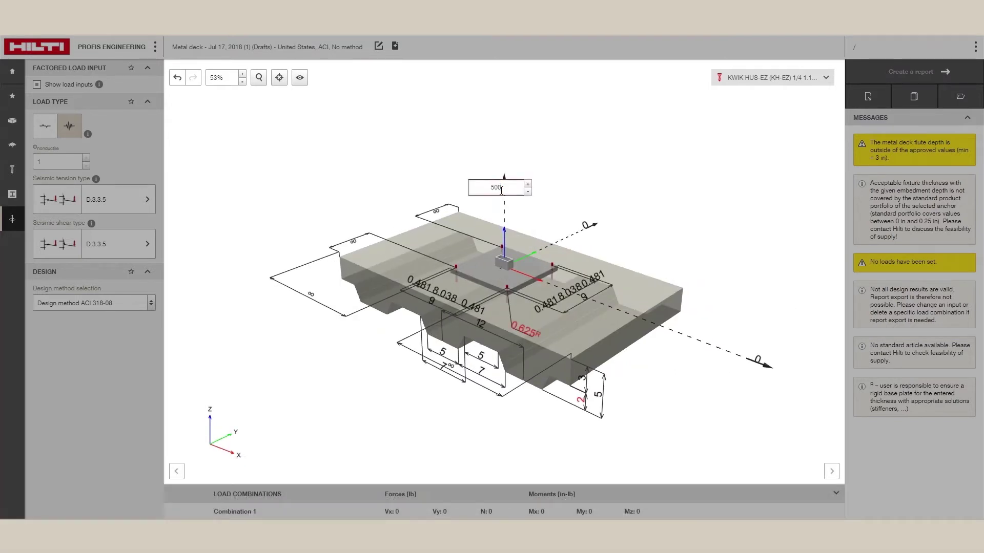
key(Return)
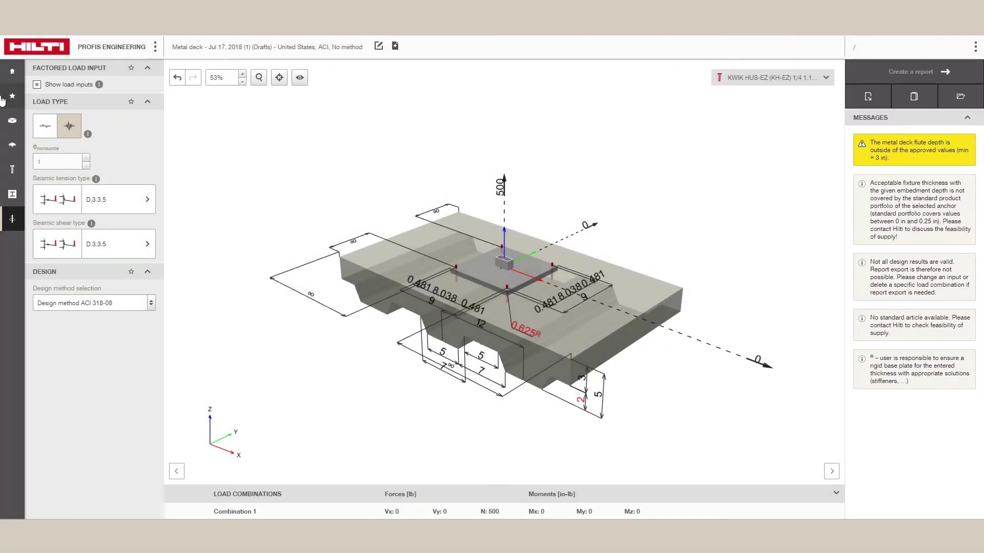
- Change the Metal Deck Type to Verco PLW3 Formlok 3"
click(13, 120)
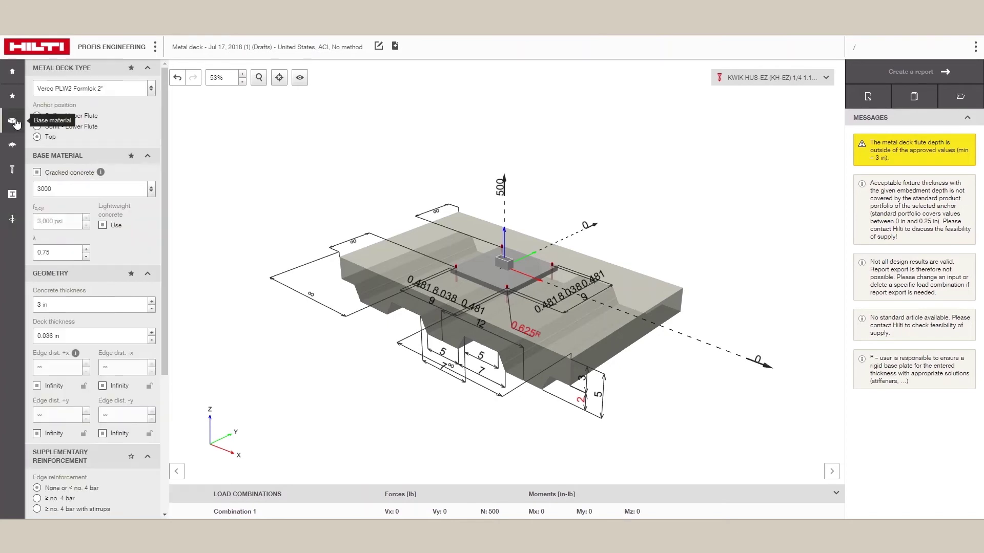
click(144, 89)
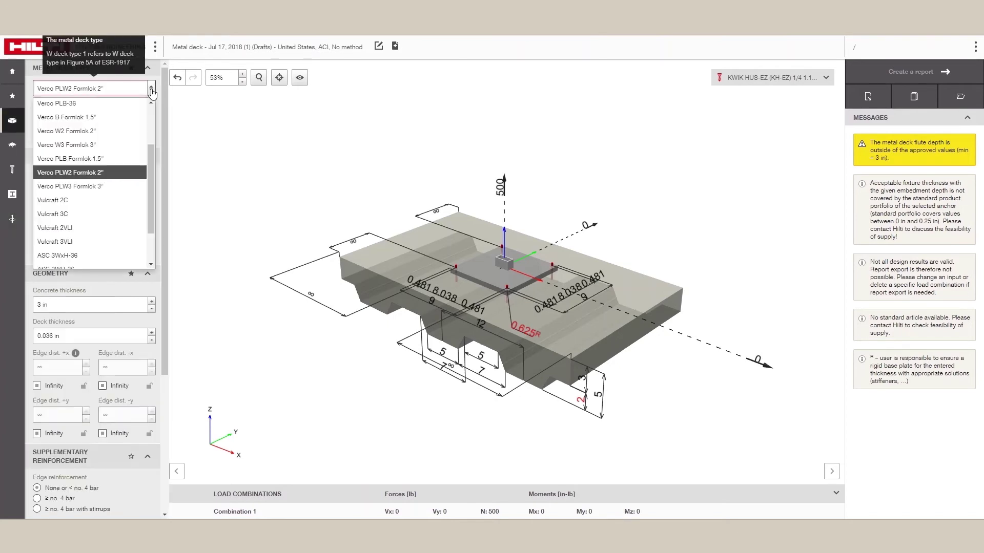
click(113, 189)
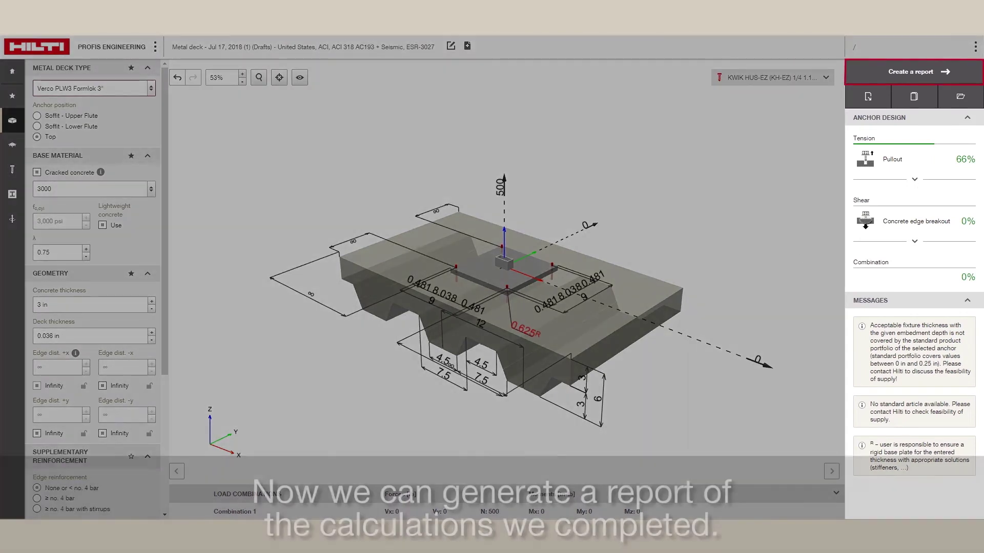
- Open Generate Report and expand its Summary, Details and Custom Comments sections
click(910, 82)
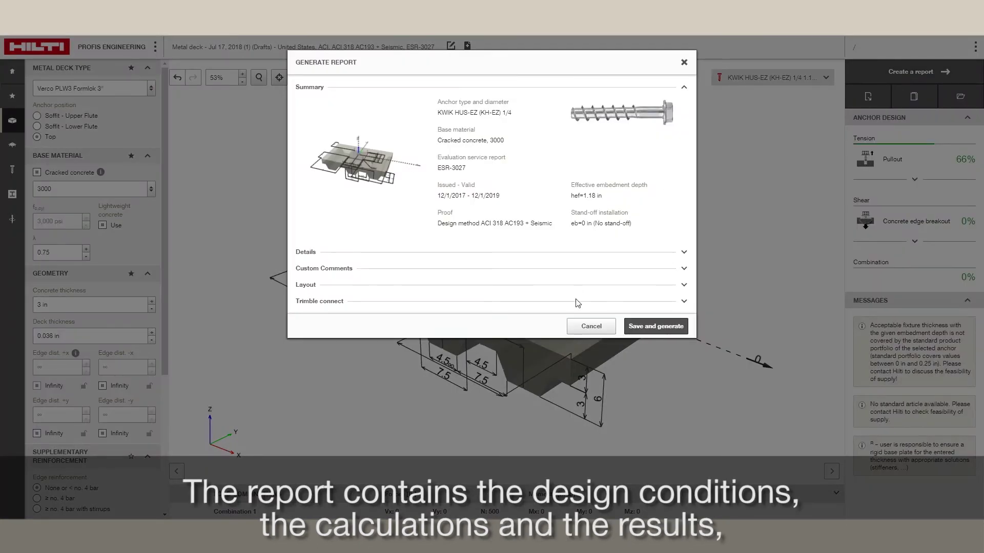
click(653, 333)
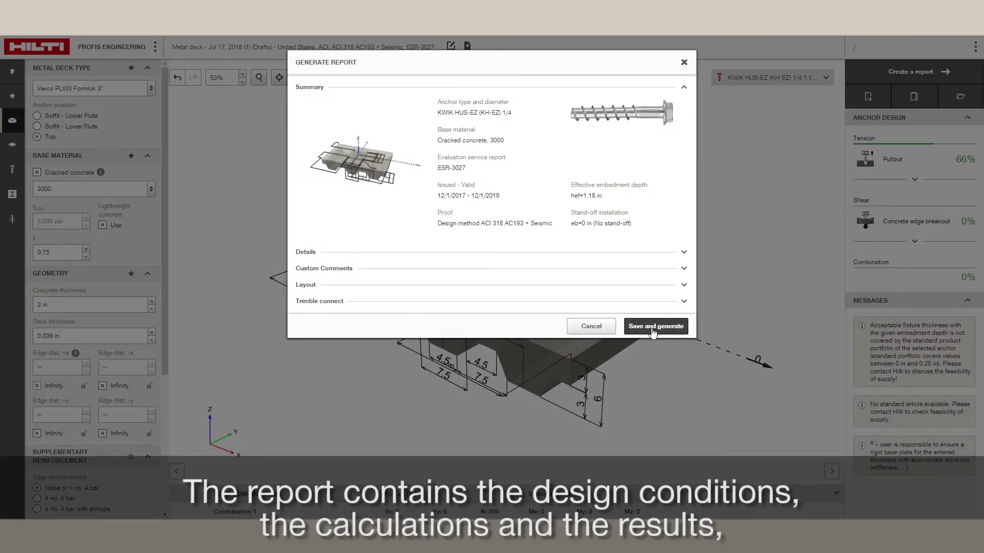
click(682, 255)
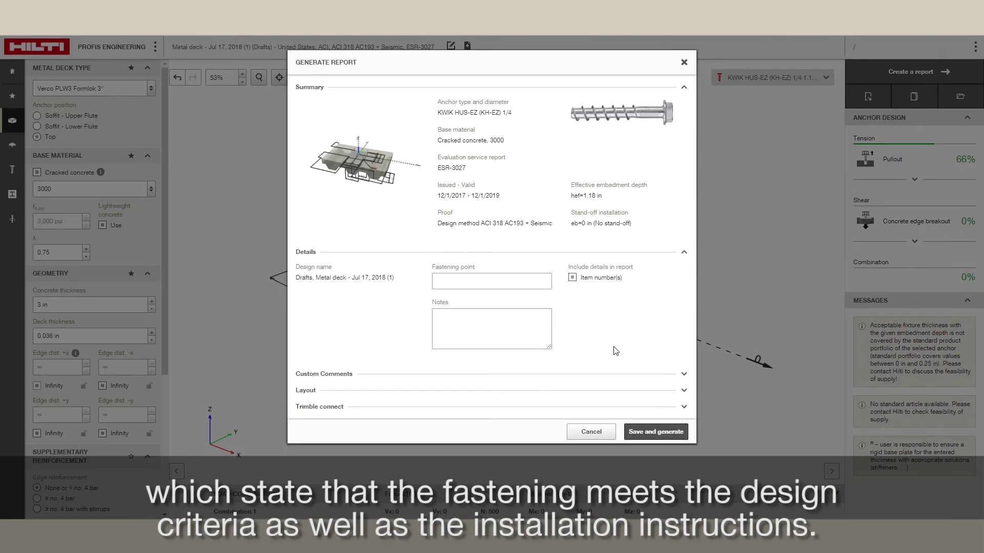
click(684, 375)
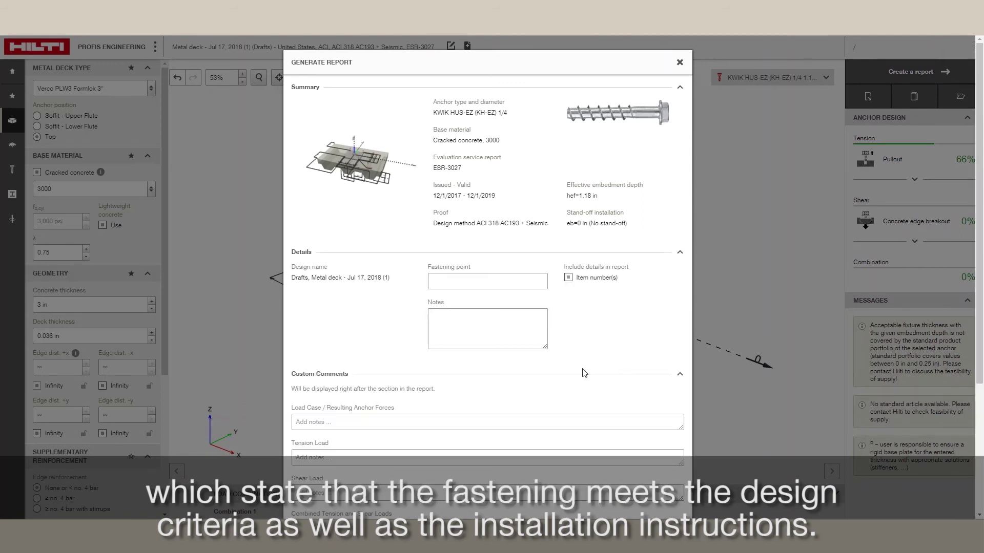